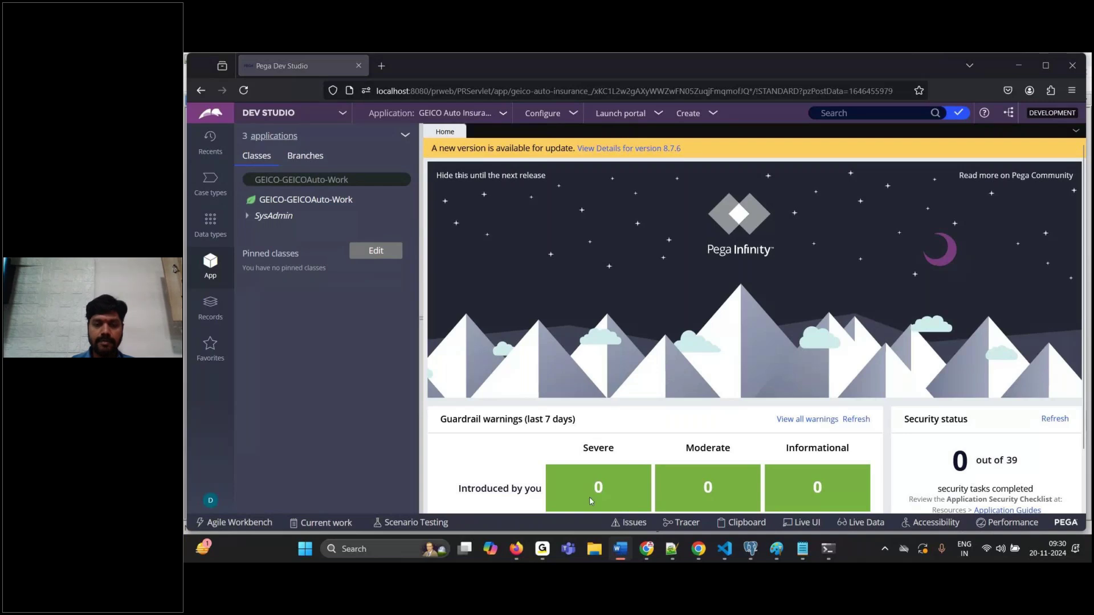
Create a blank Word document and enter the line "When We have created our implementation application , the below classes got created automatically".
click(477, 212)
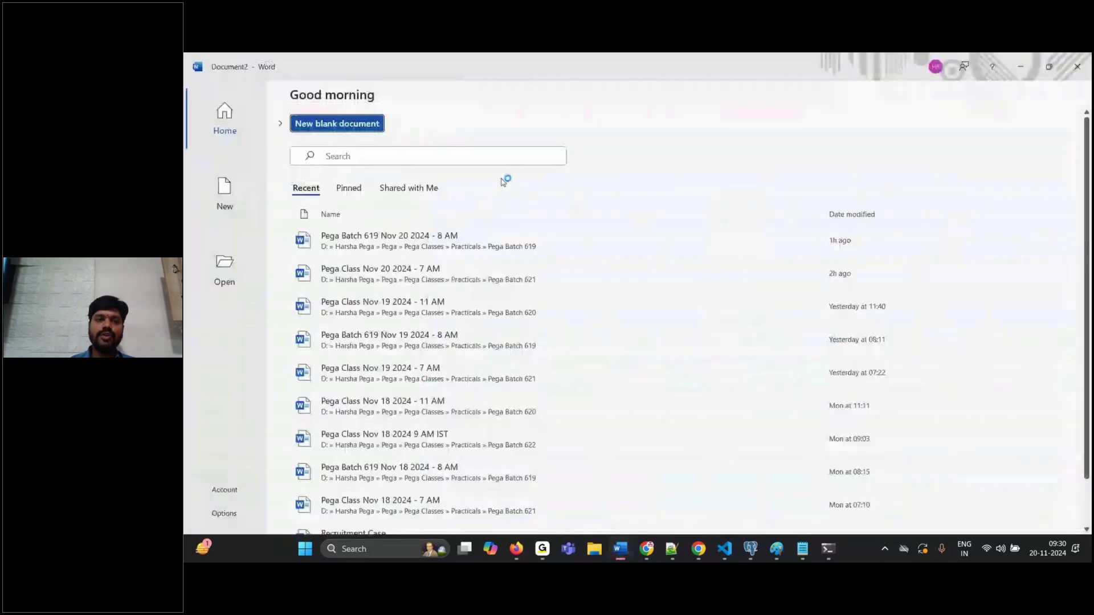
click(361, 121)
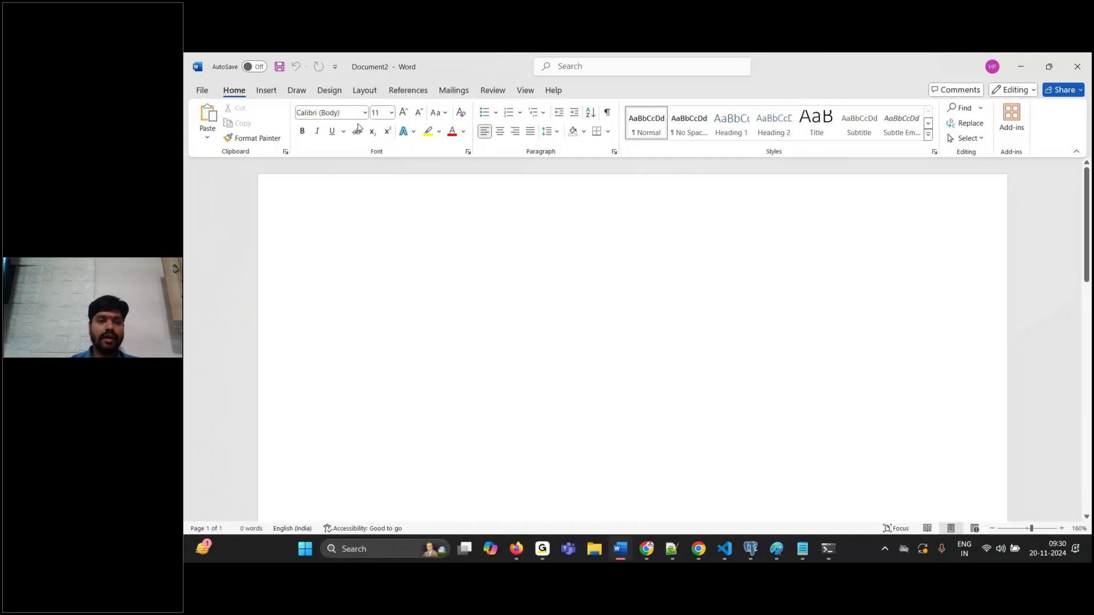
text(When )
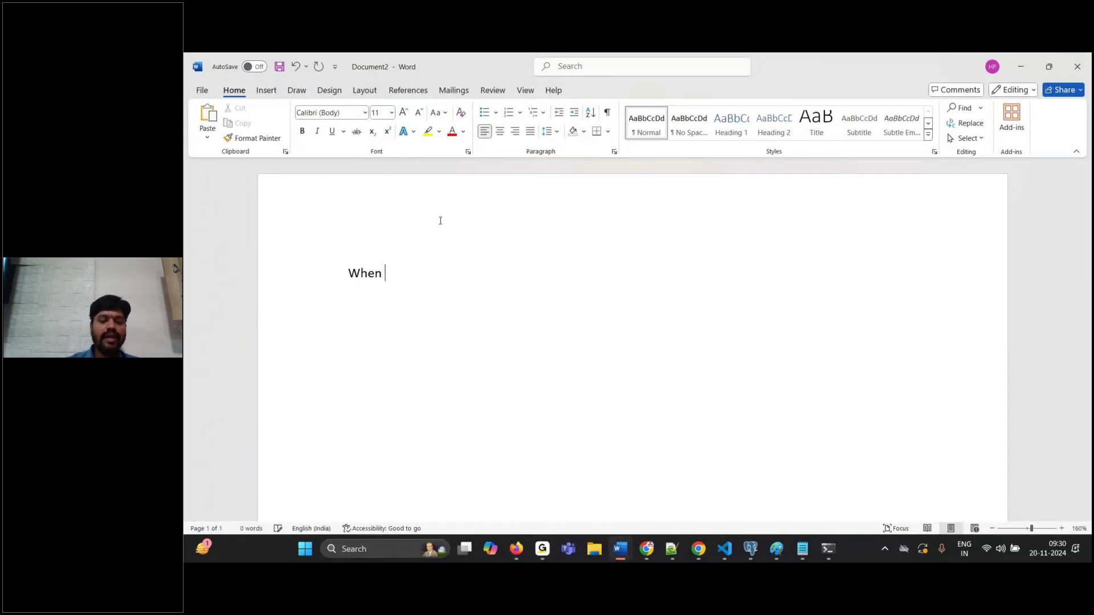
text(We create)
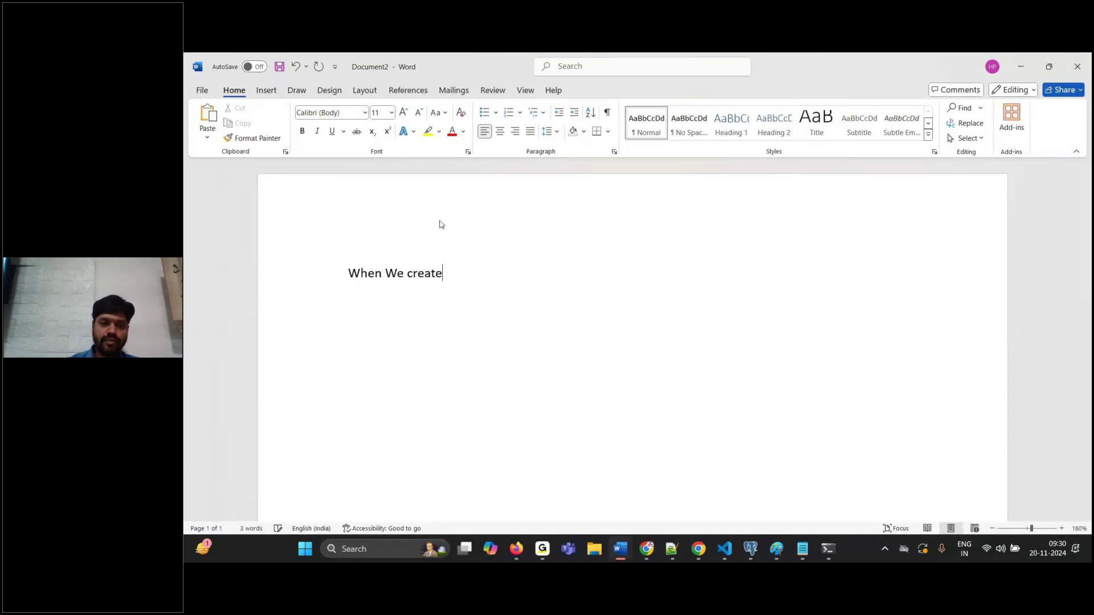
key(BackSpace)
key(BackSpace)
key(BackSpace)
key(BackSpace)
key(BackSpace)
key(BackSpace)
text(have )
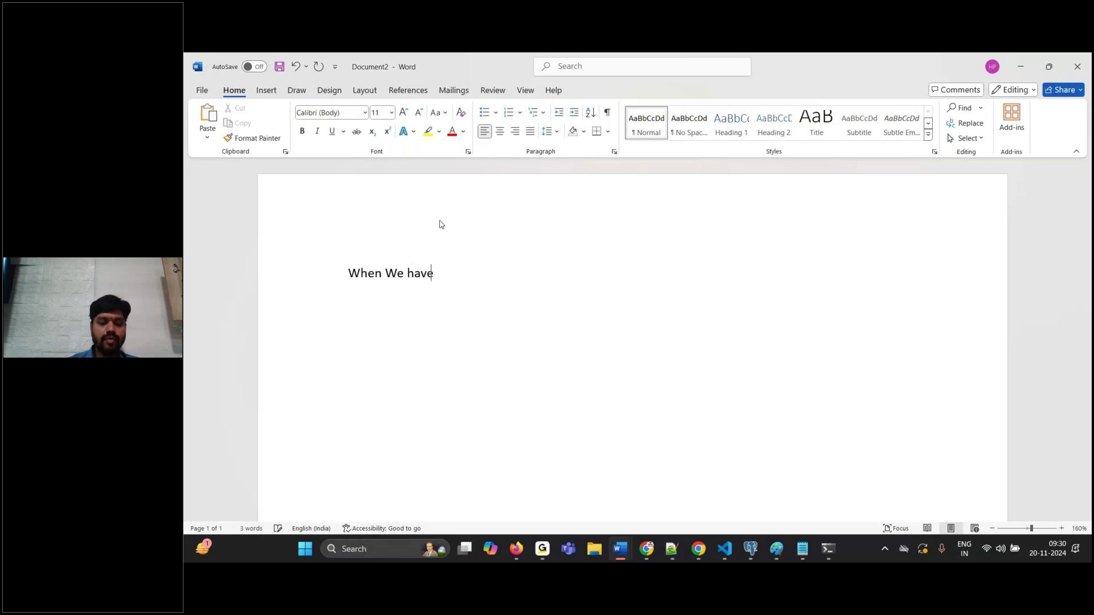
text(created our a)
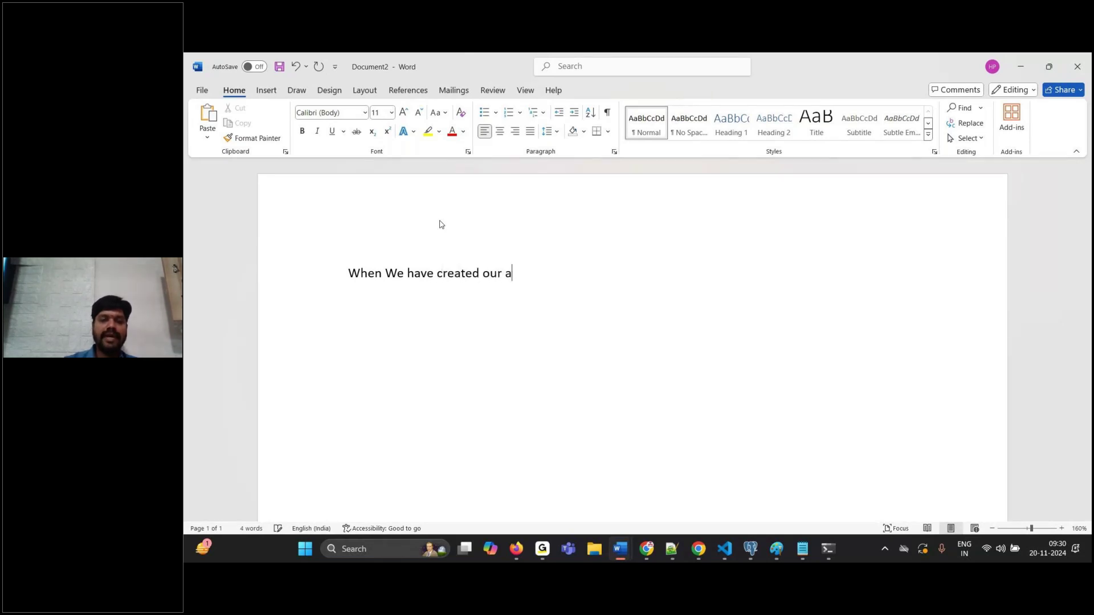
key(BackSpace)
text(implementation)
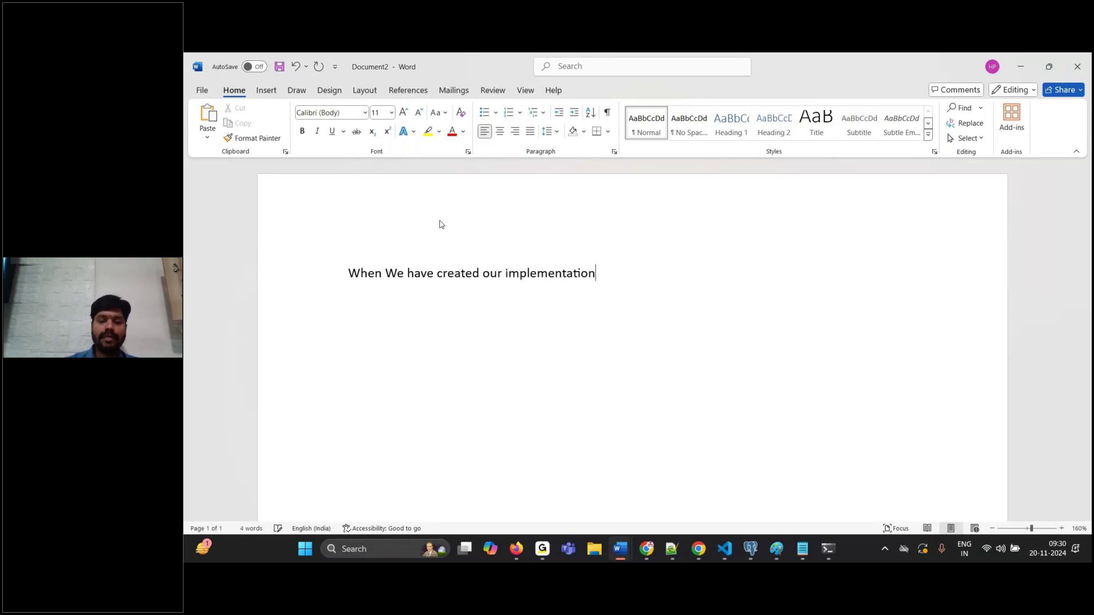
text( a)
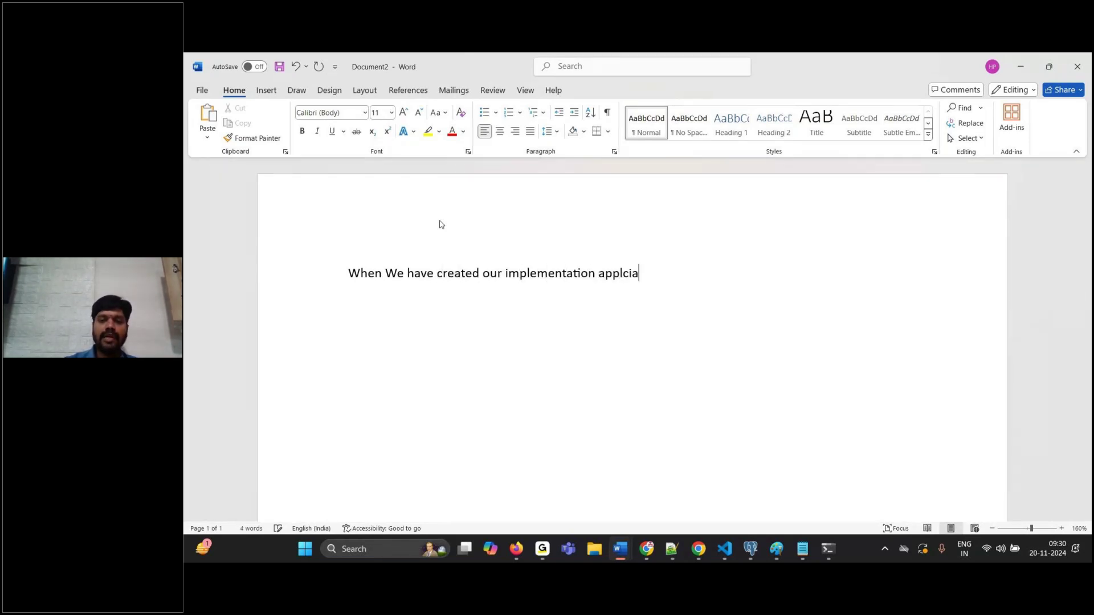
text(pplication , the below cla)
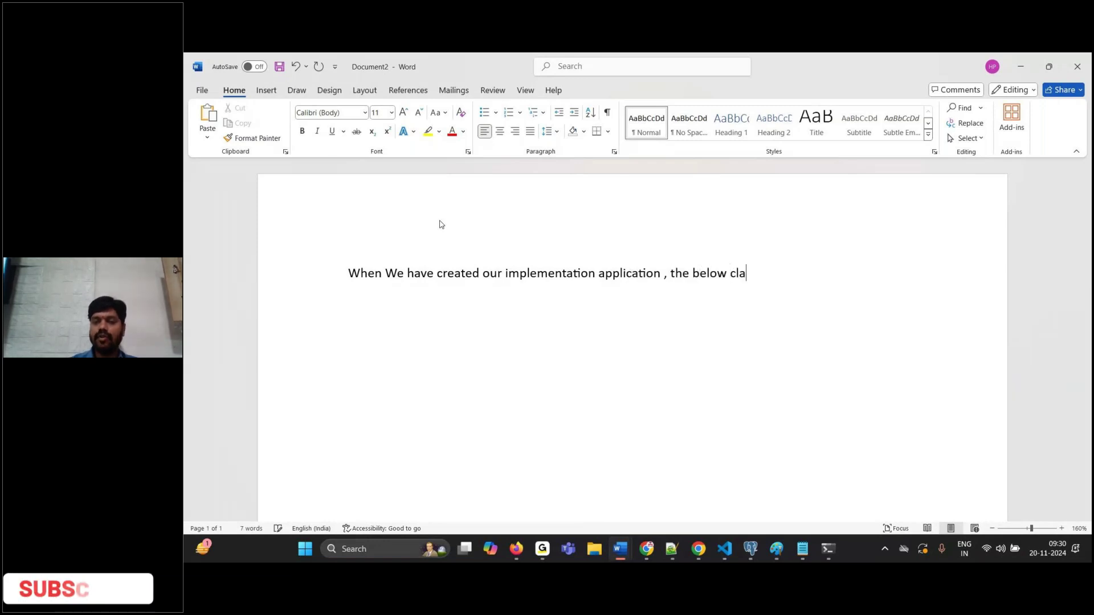
text(sses got cre)
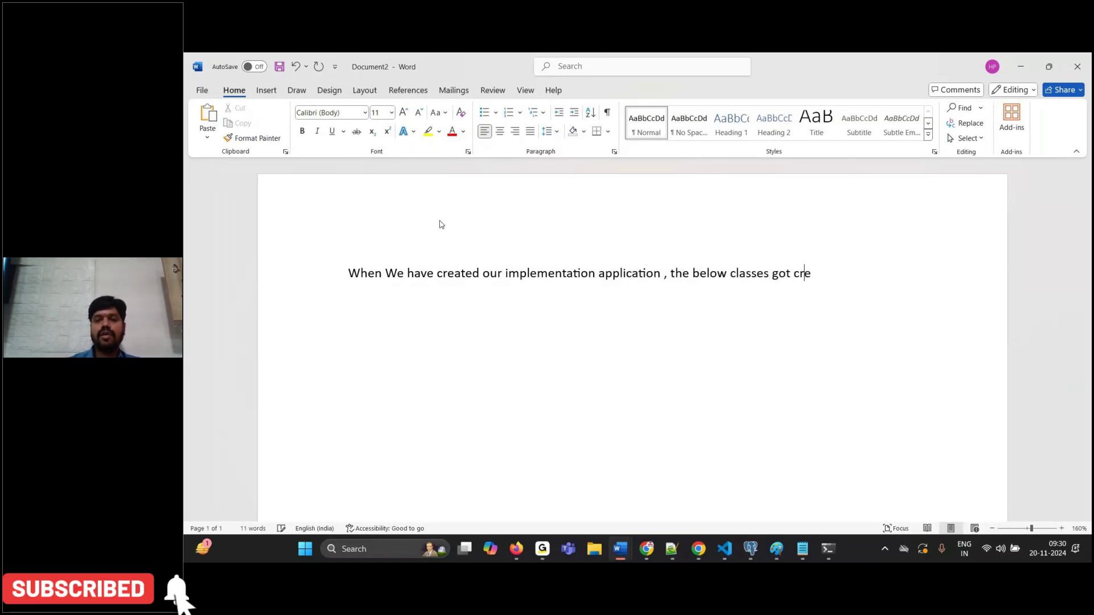
text(ated automa)
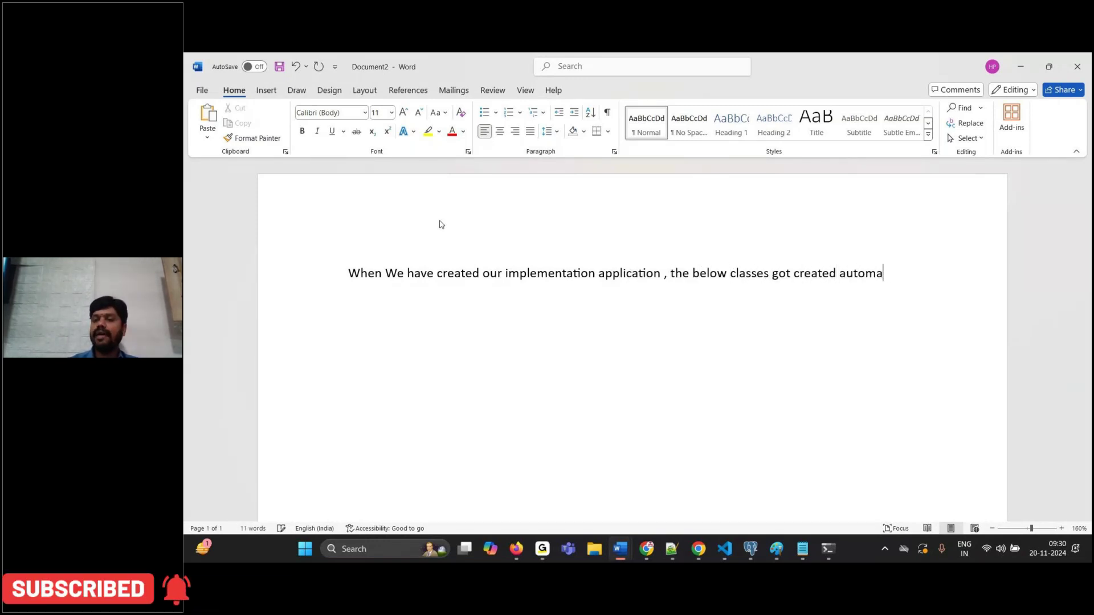
text(tically)
key(Return)
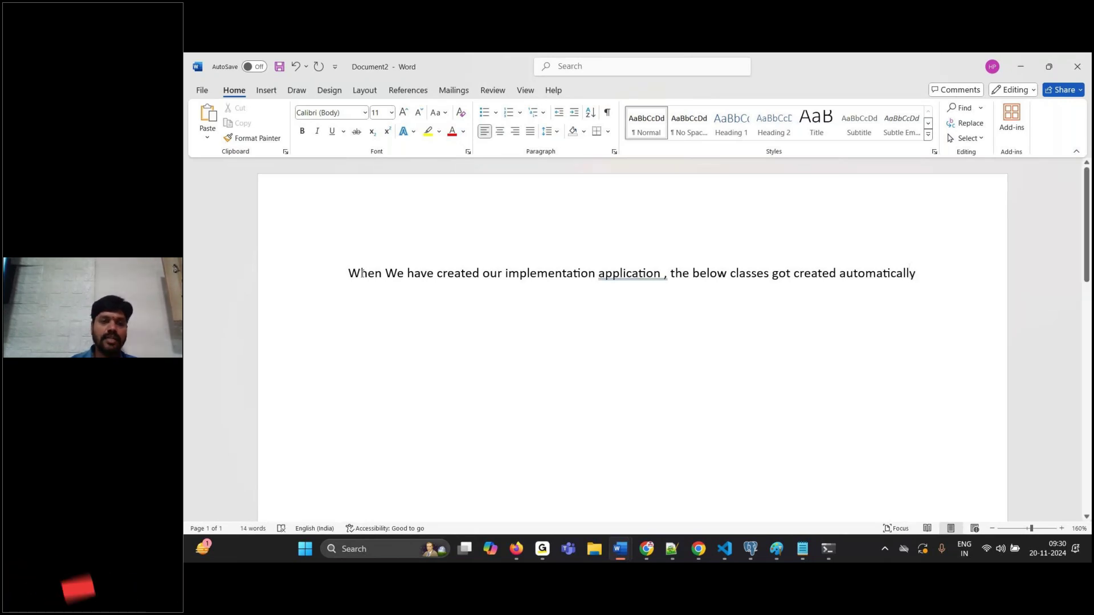
Apply the Title style to the "When We have created our implementation application" line and centre it.
click(349, 275)
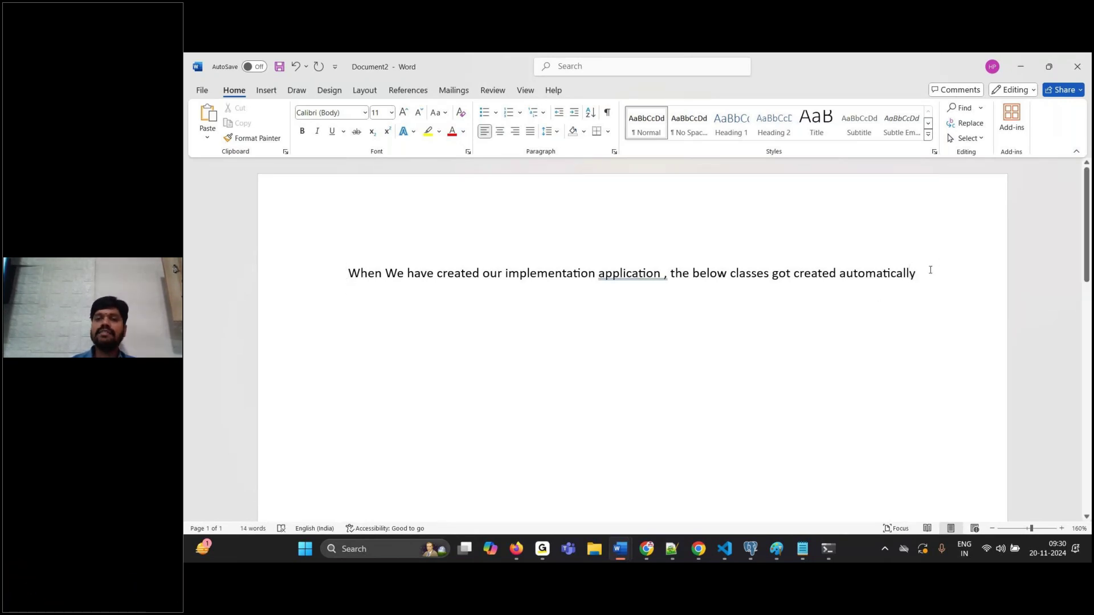
shift+click(931, 273)
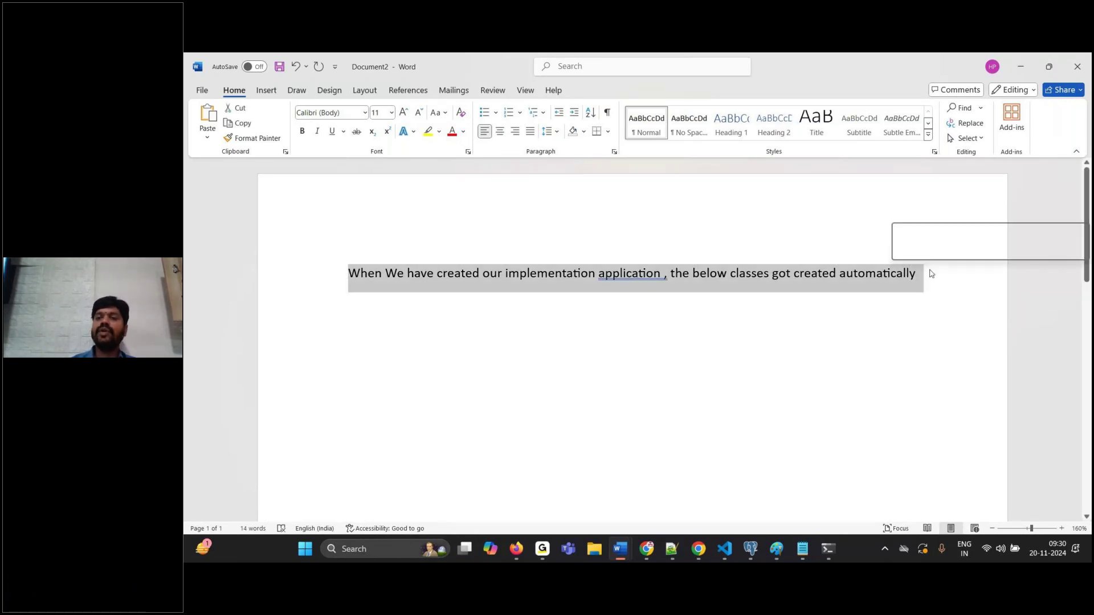
click(802, 130)
click(499, 131)
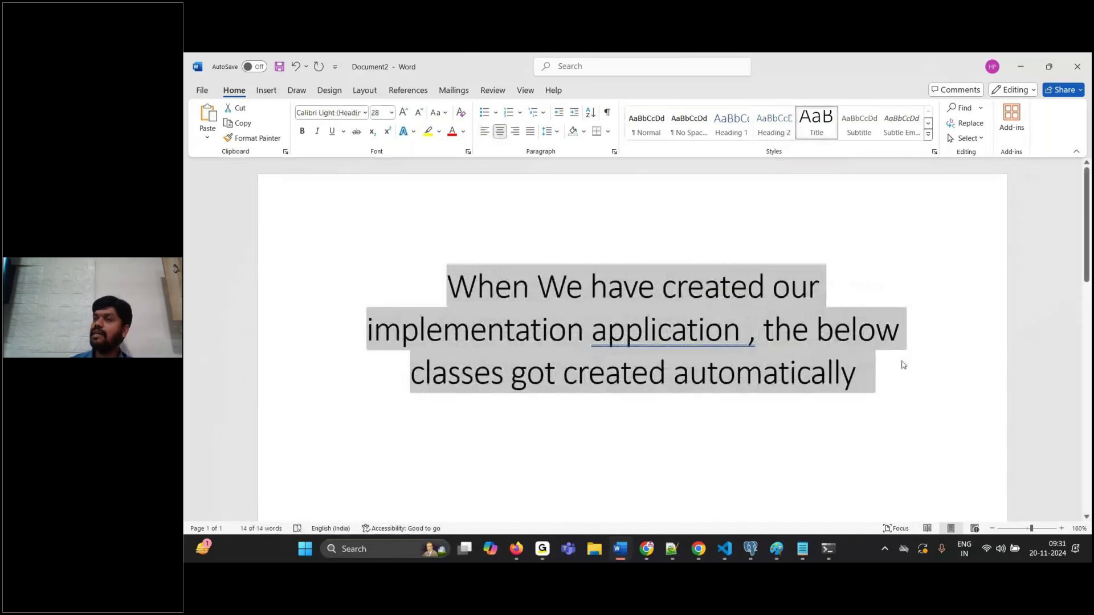
Add the class name GEICO-GEICOAuto-Work on a new line below the title.
click(916, 374)
key(Return)
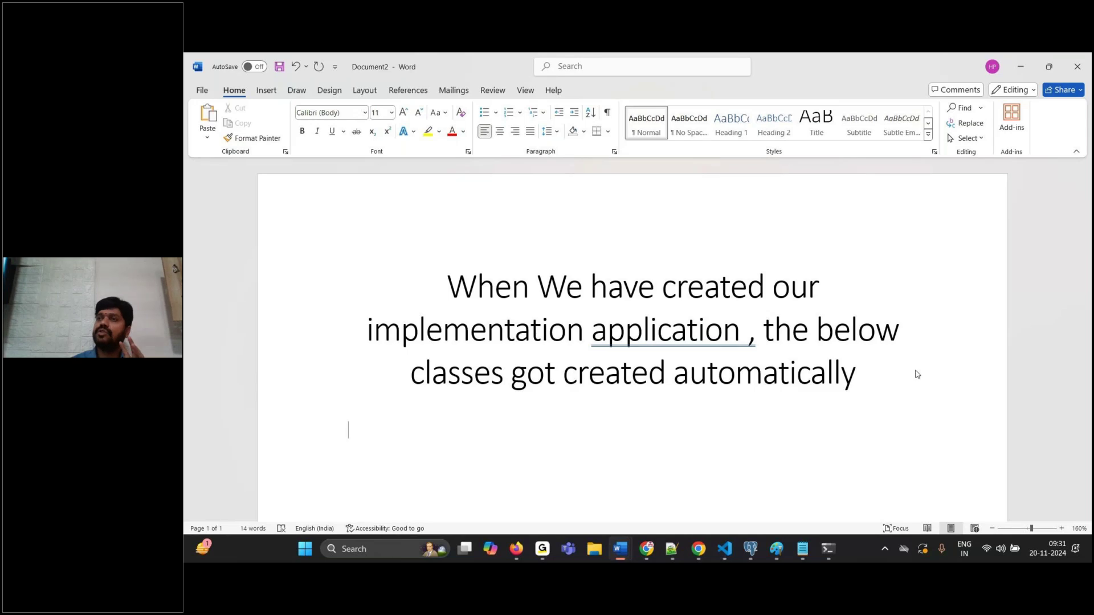
text(GEICO-GEICOAuto-Work)
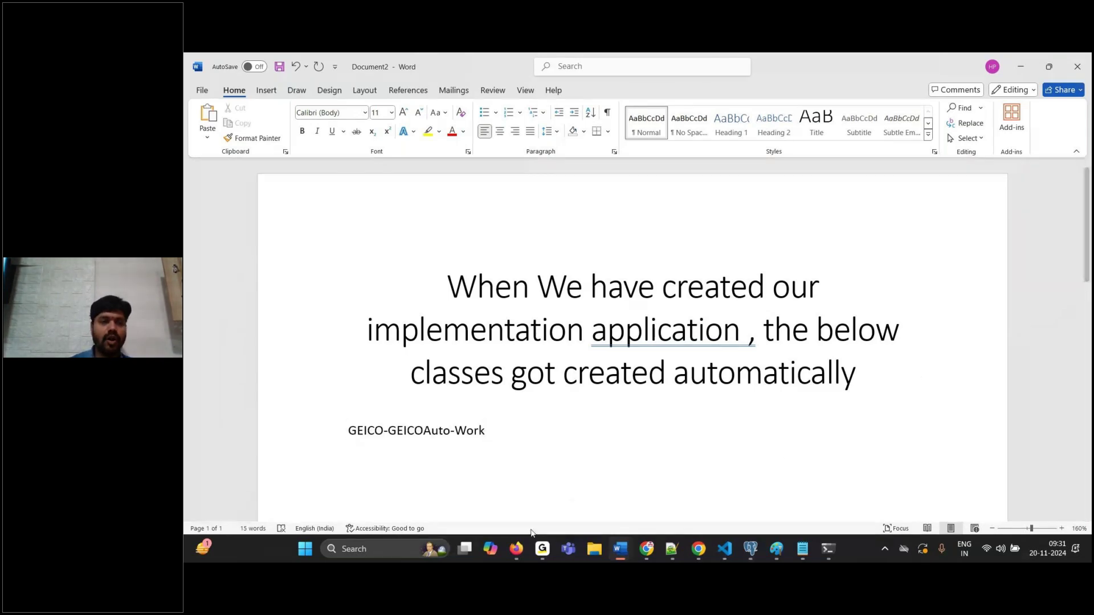
Above the class name, add "Login to IMPL app and go to app explorer" and paste a screenshot of the Pega Dev Studio window beneath it.
click(516, 548)
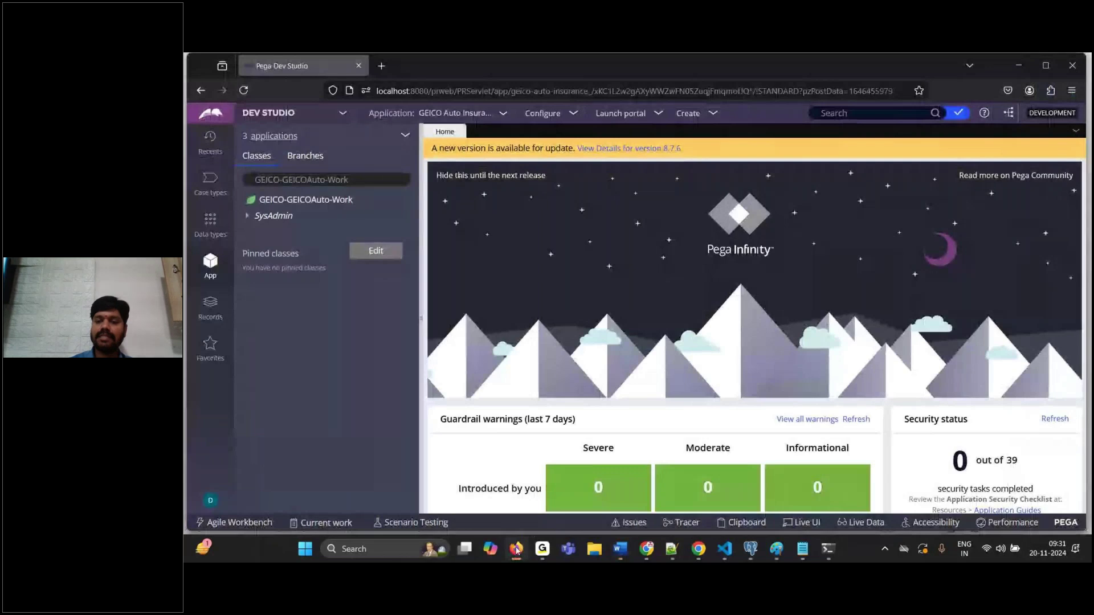
click(620, 549)
text(Lo)
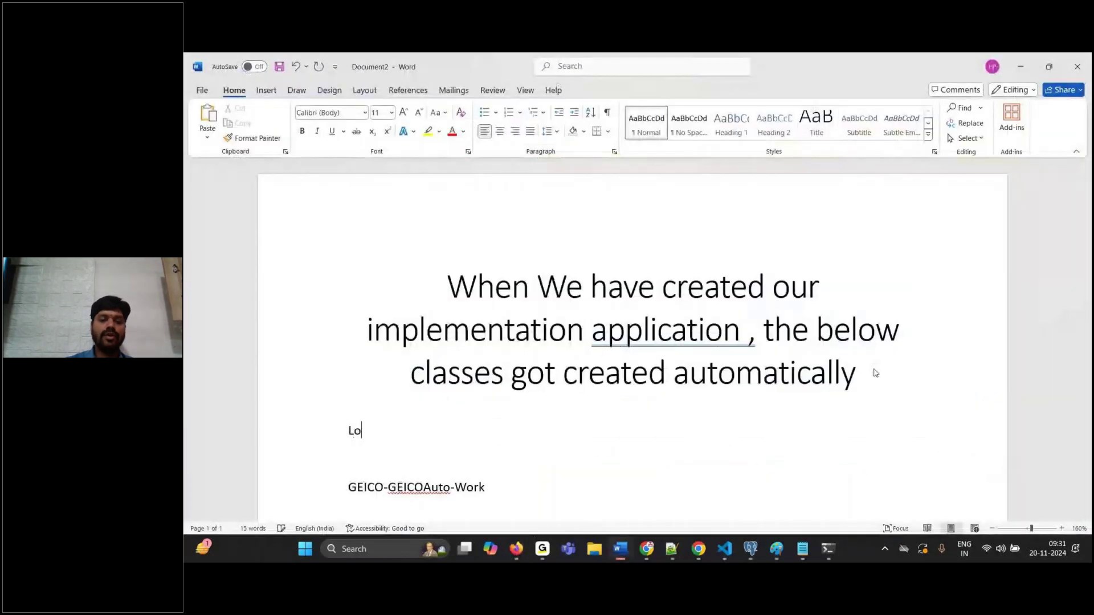
text(gin to IMPL a)
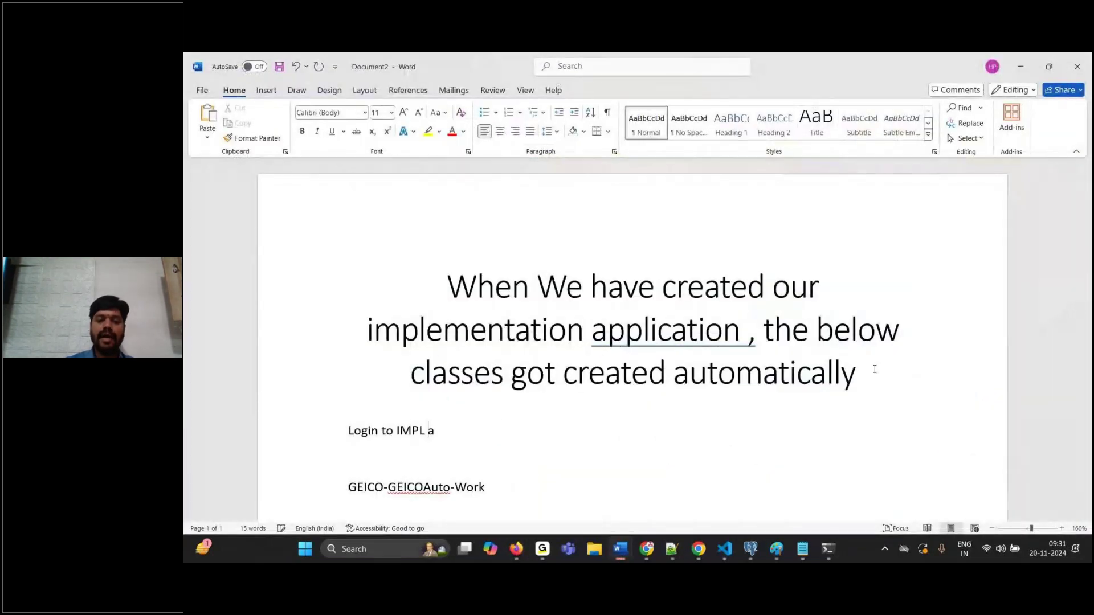
text(pp and go t)
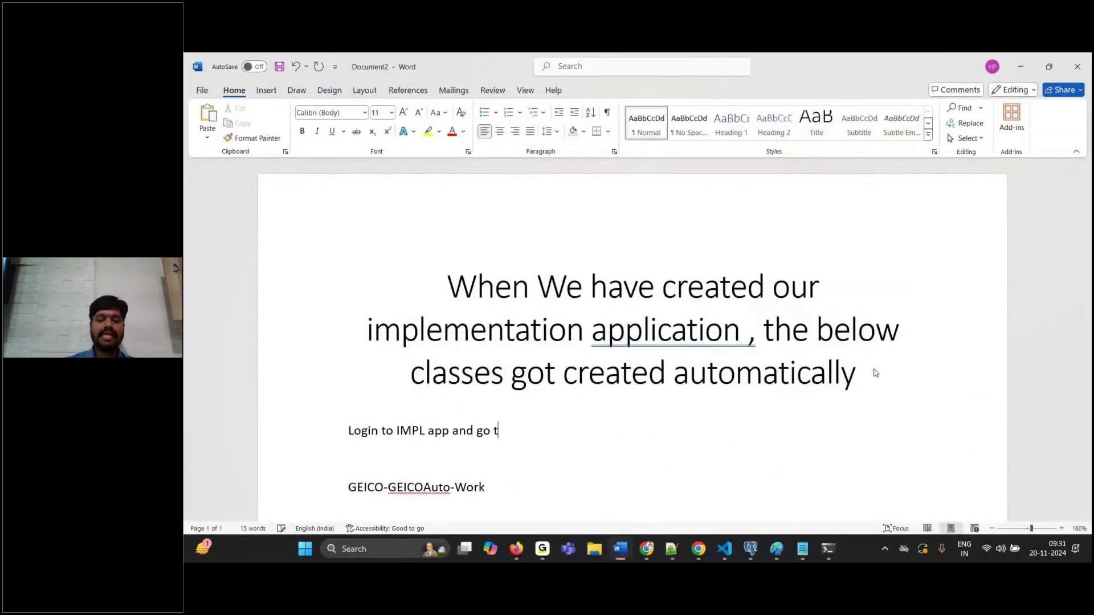
text(o app explorer)
key(Return)
key(Tab)
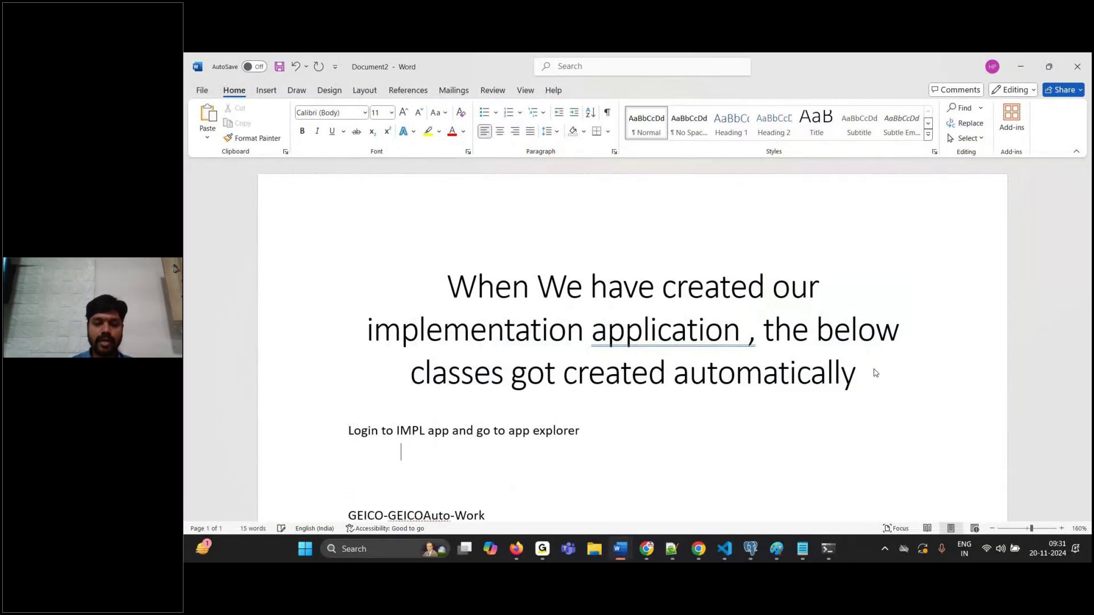
key(ctrl+v)
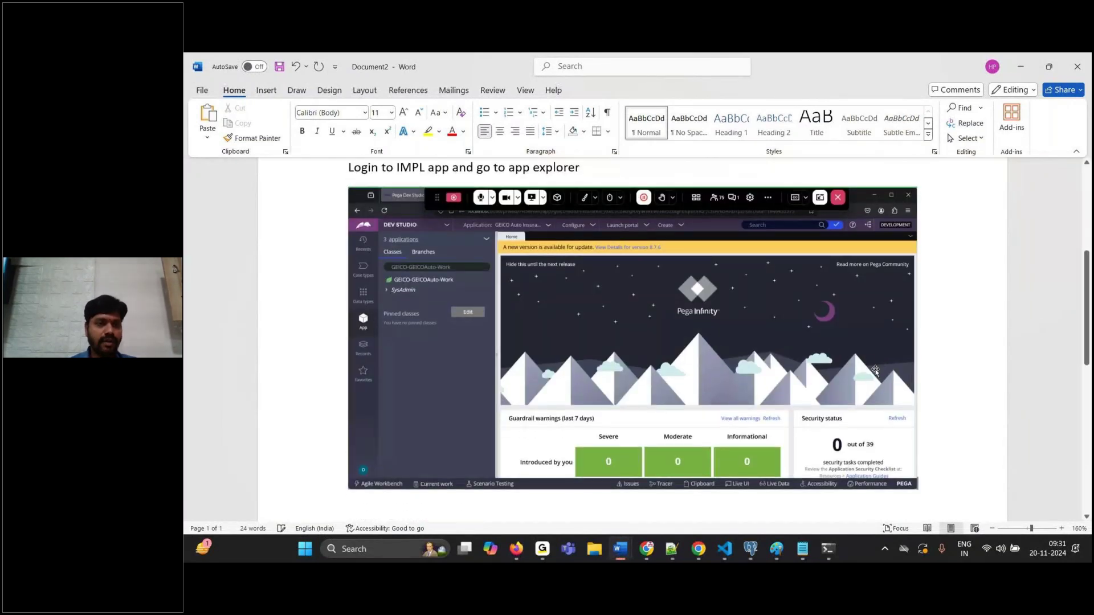
Switch to Pega Dev Studio and select the class name in the app explorer's class search field.
key(alt+Tab)
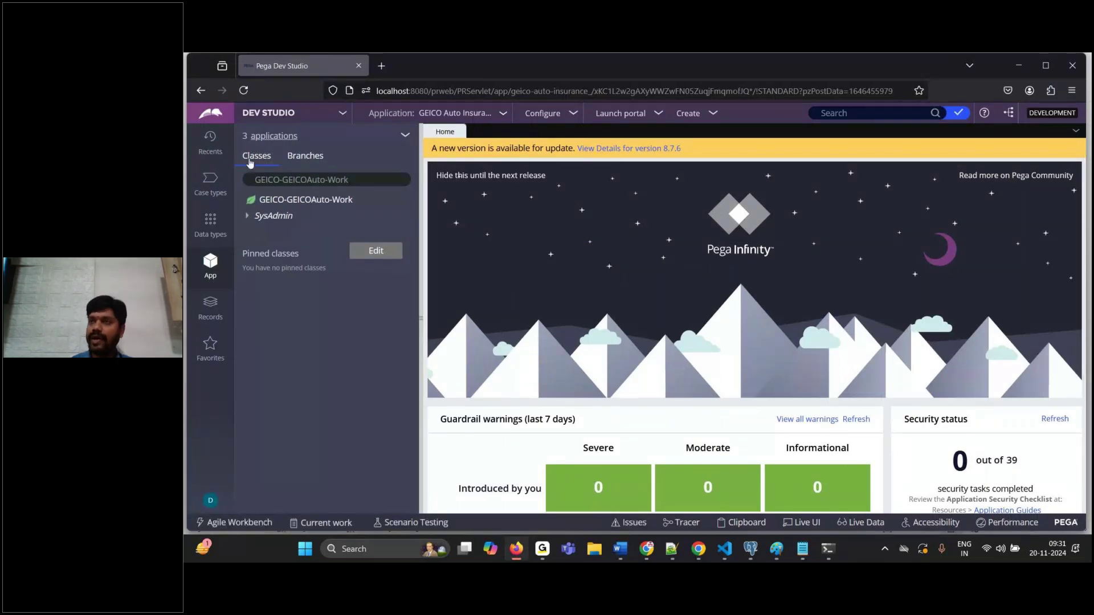
click(306, 163)
drag(350, 179, 249, 176)
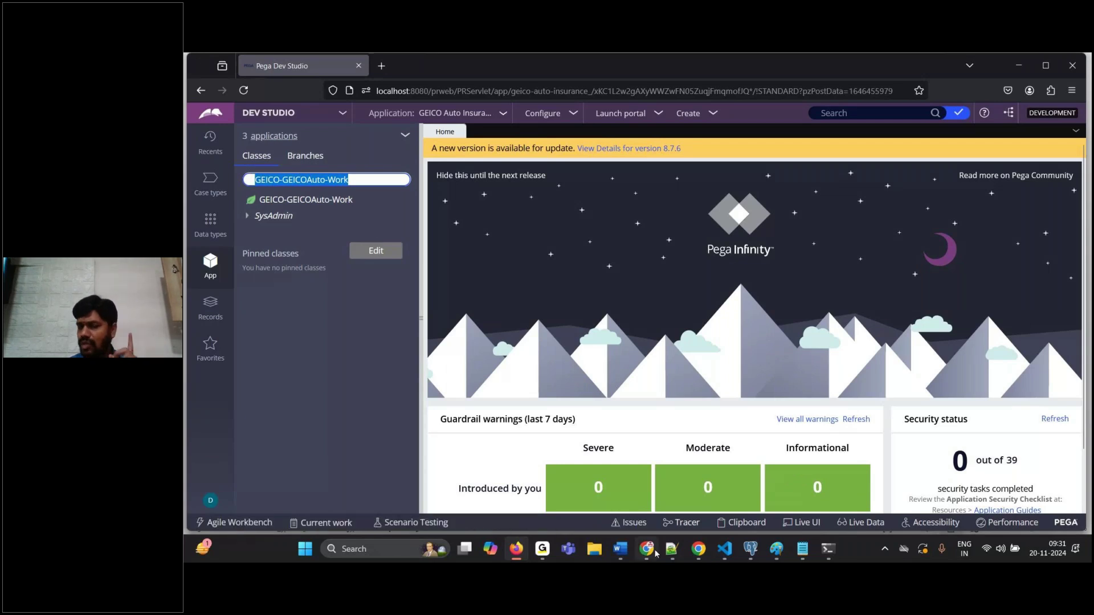
View the Pega Batch 622 class running notes in Notepad++ and close the Word document for Pega Batch 619 Nov 20 2024.
mouse_move(655, 552)
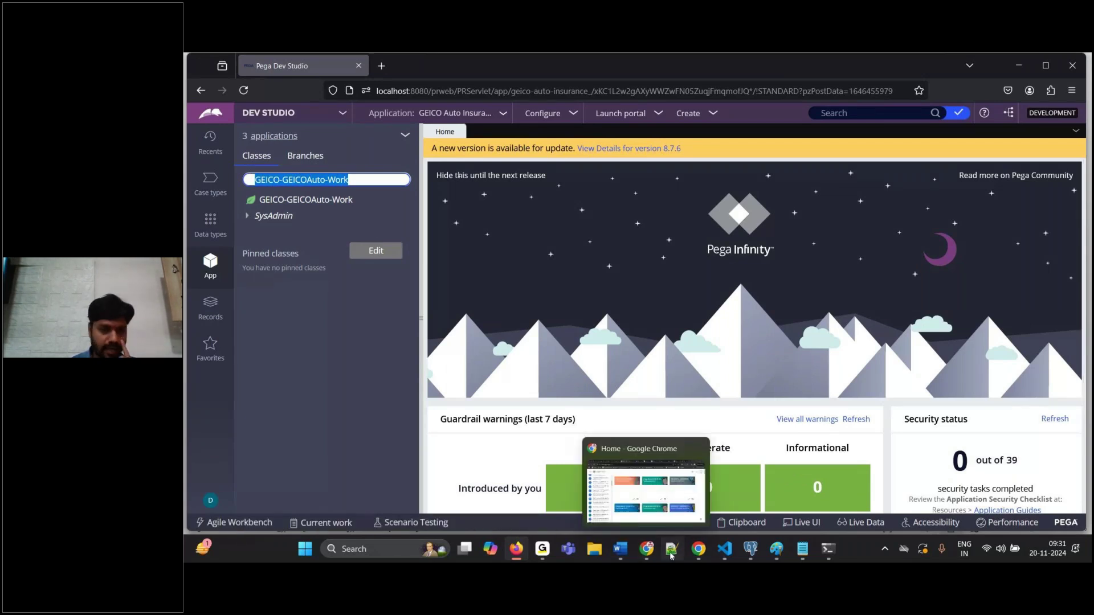
click(671, 549)
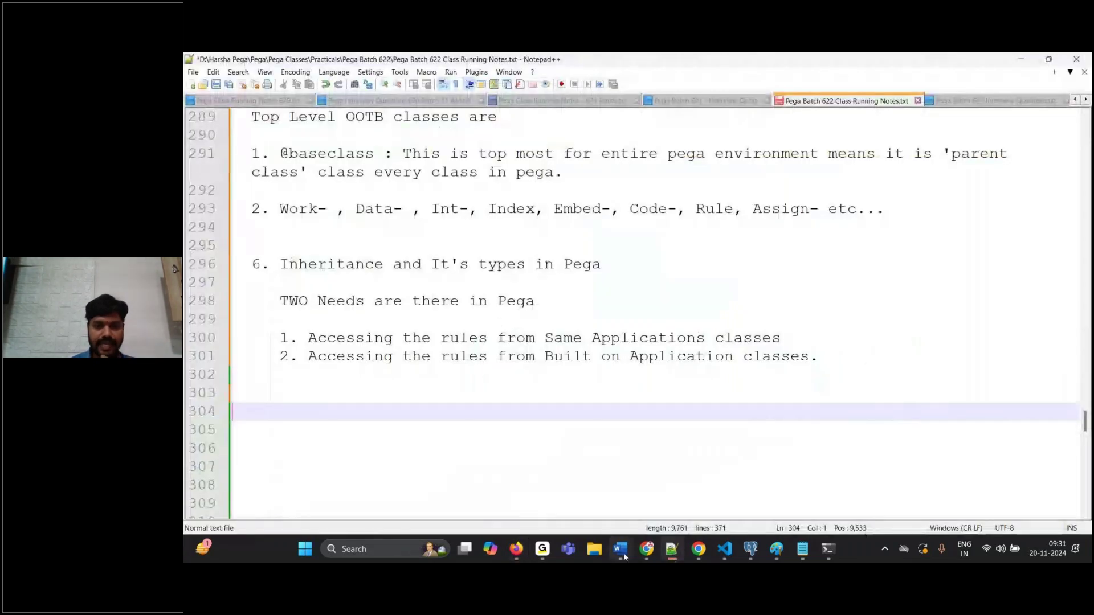
mouse_move(623, 553)
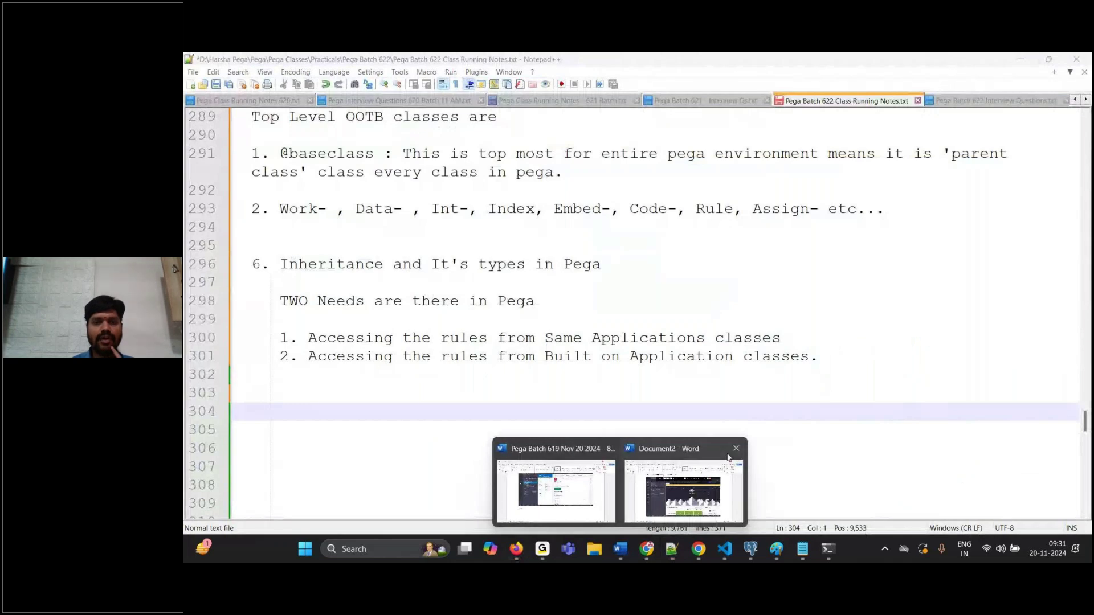
mouse_move(736, 452)
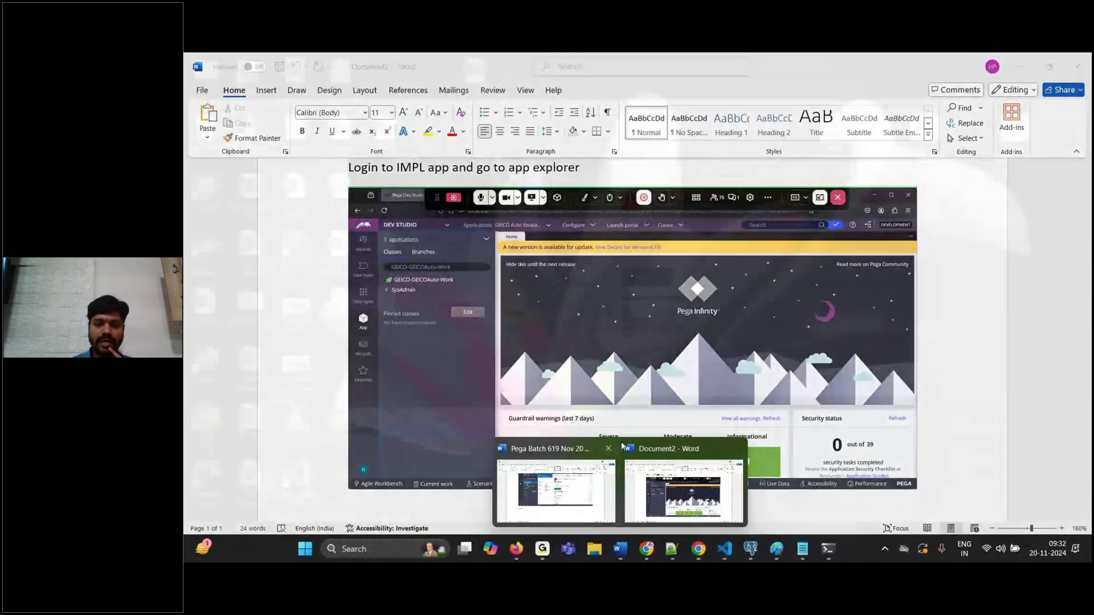
mouse_move(609, 450)
click(608, 450)
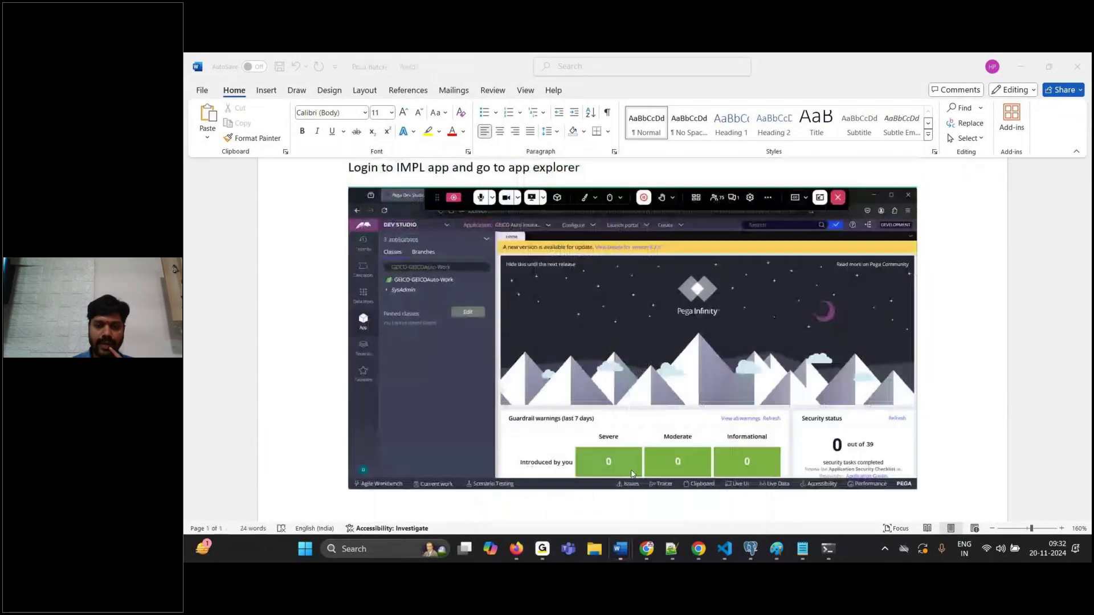
Save the document in the Pega Batch 622 folder on this PC as "Pega Class Nov 20 2024 9 AM IST".
click(279, 67)
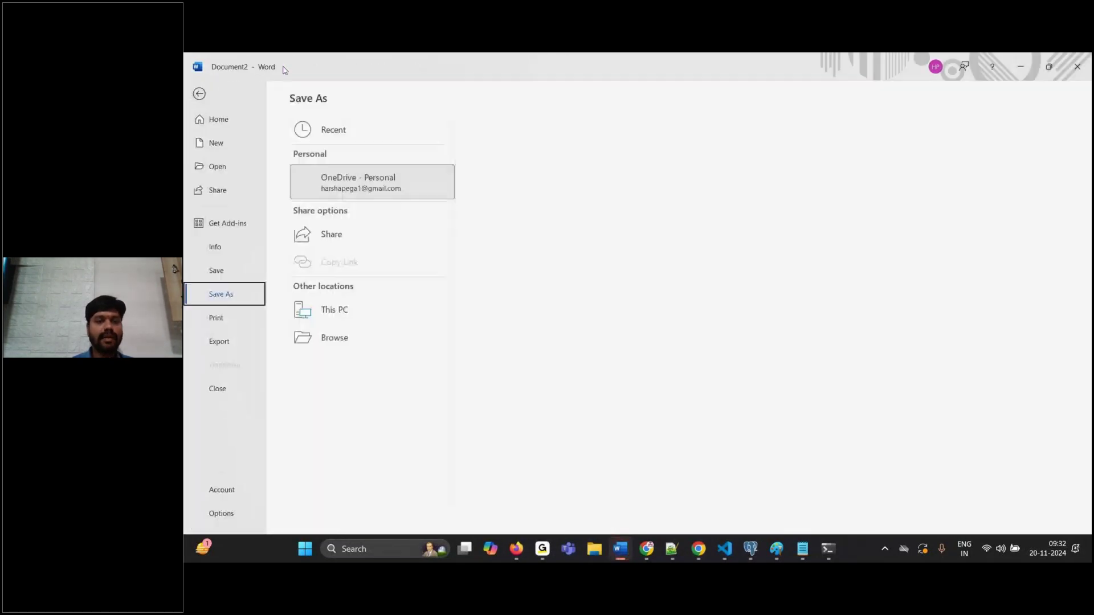
click(360, 308)
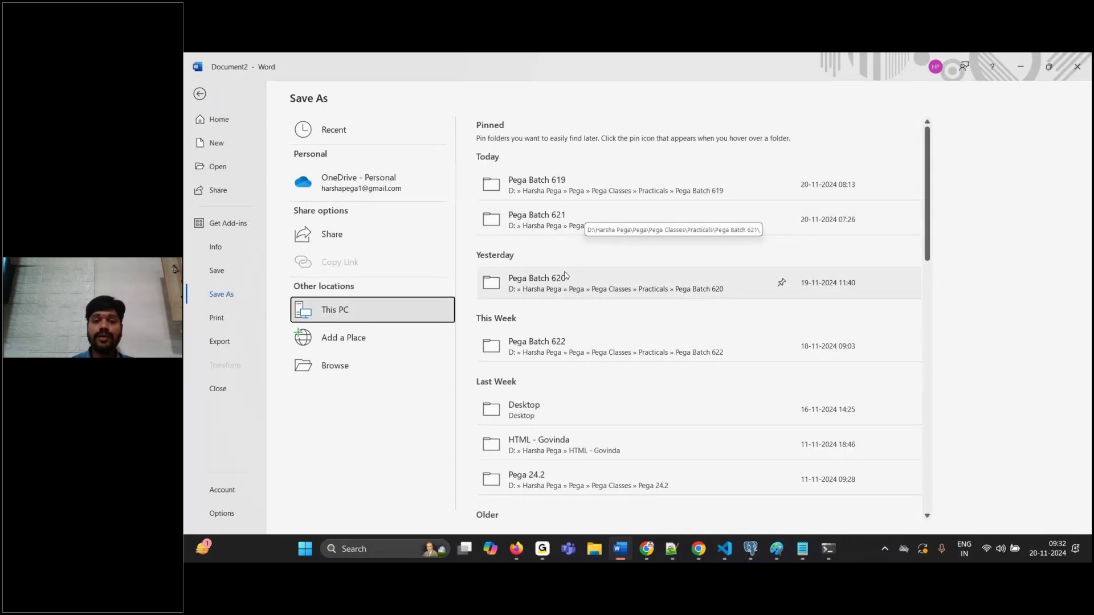
click(547, 345)
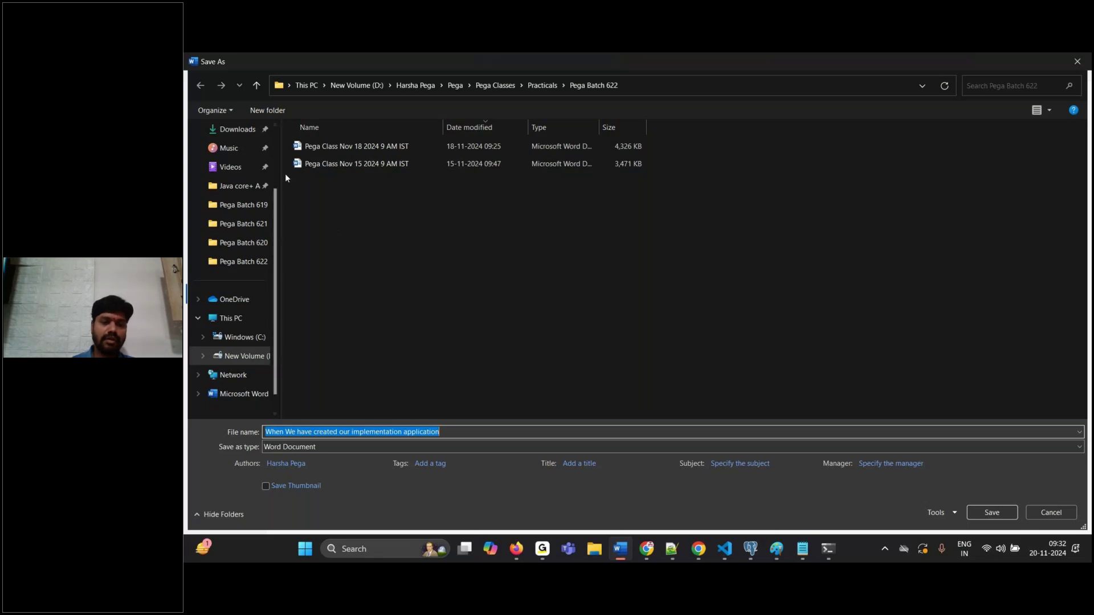
click(357, 147)
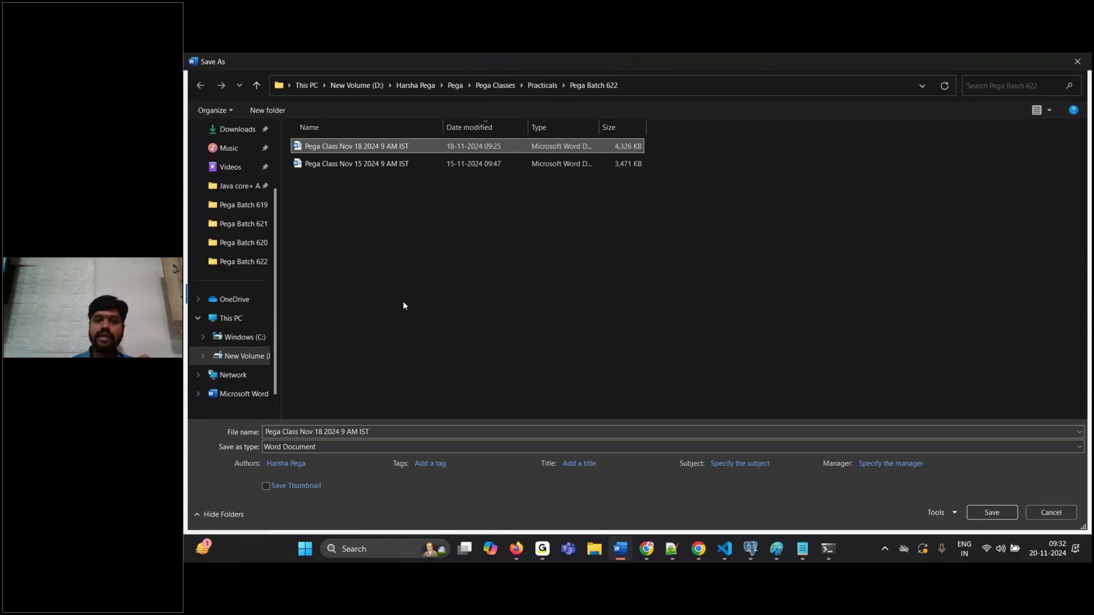
click(322, 431)
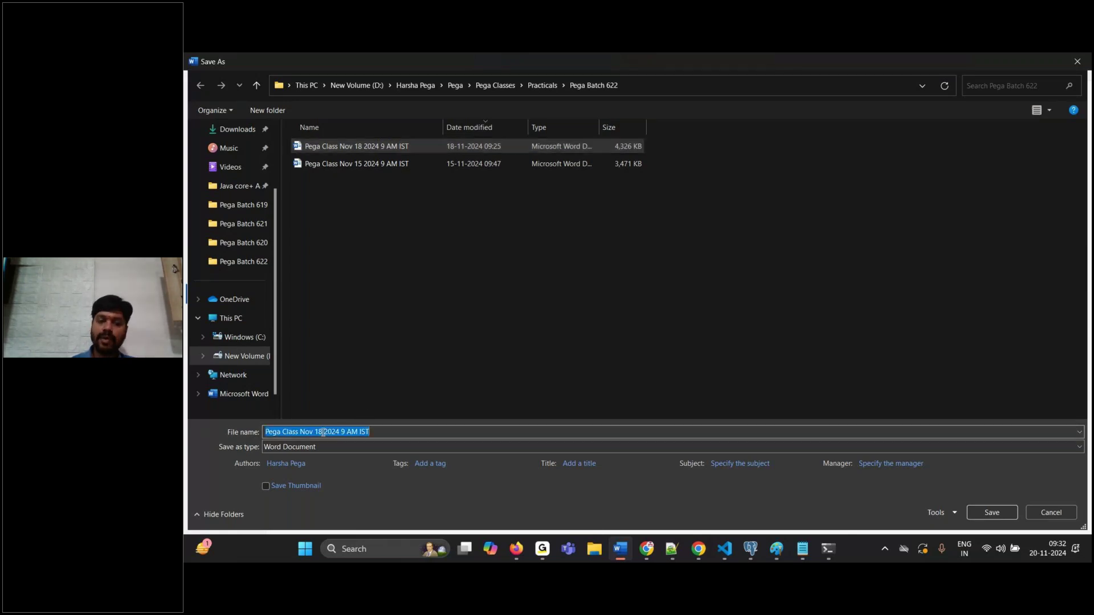
click(320, 431)
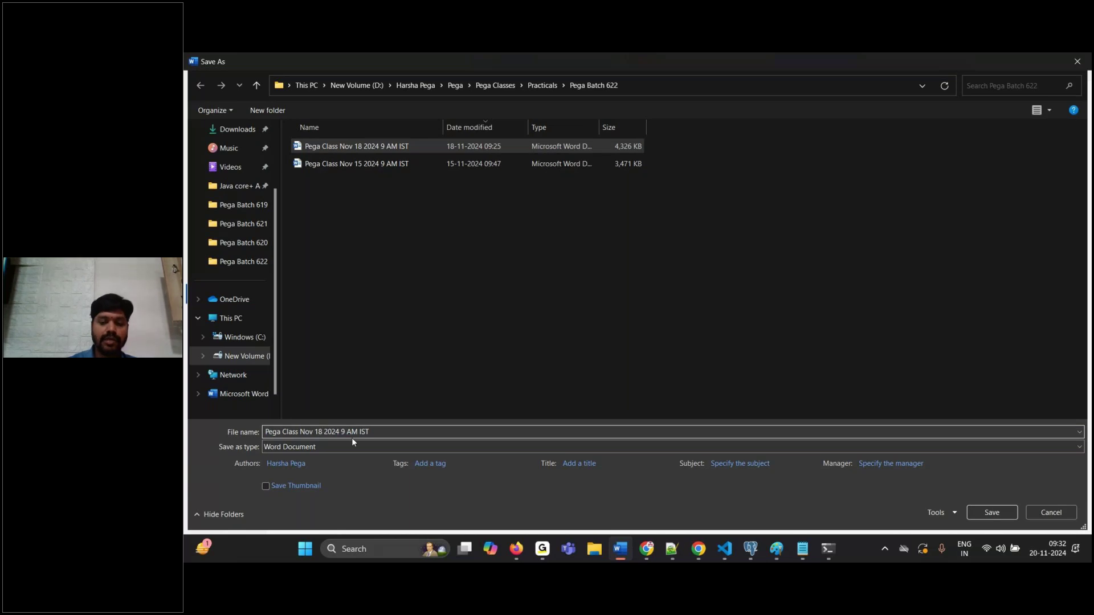
key(BackSpace)
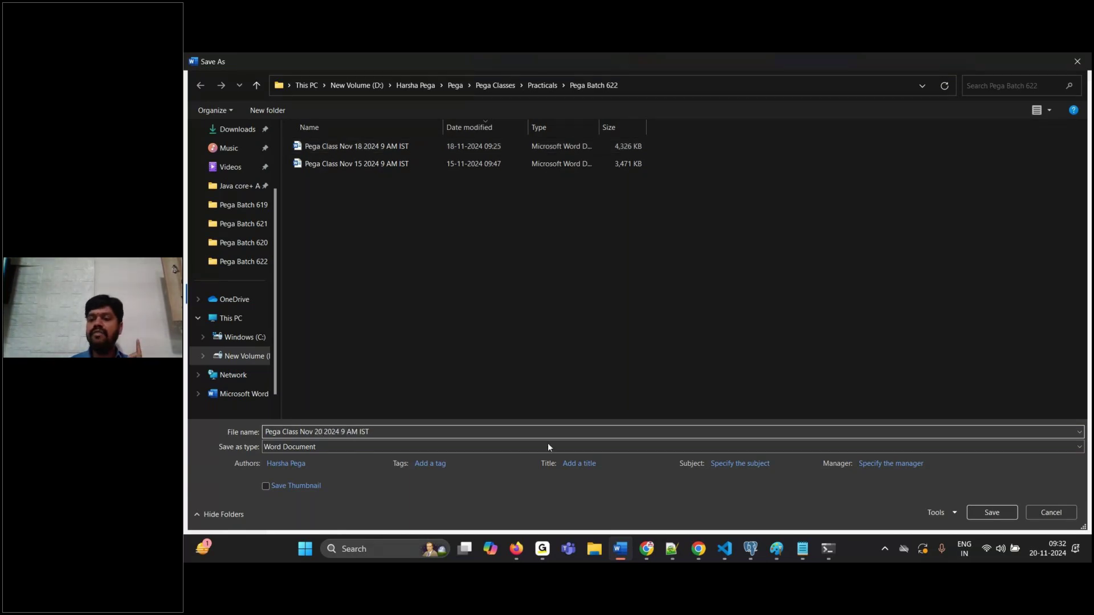
click(996, 513)
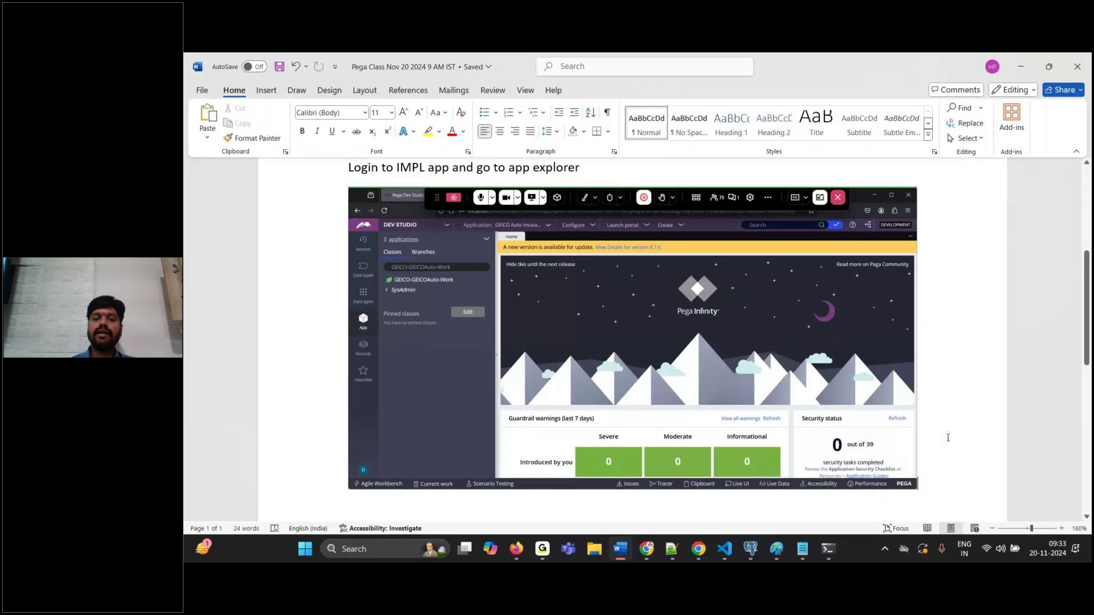
Switch to Pega Dev Studio to view the GEICO-GEICOAuto-Work class in the app explorer, and return to the Word notes.
scroll(947, 437, down, 1)
click(516, 548)
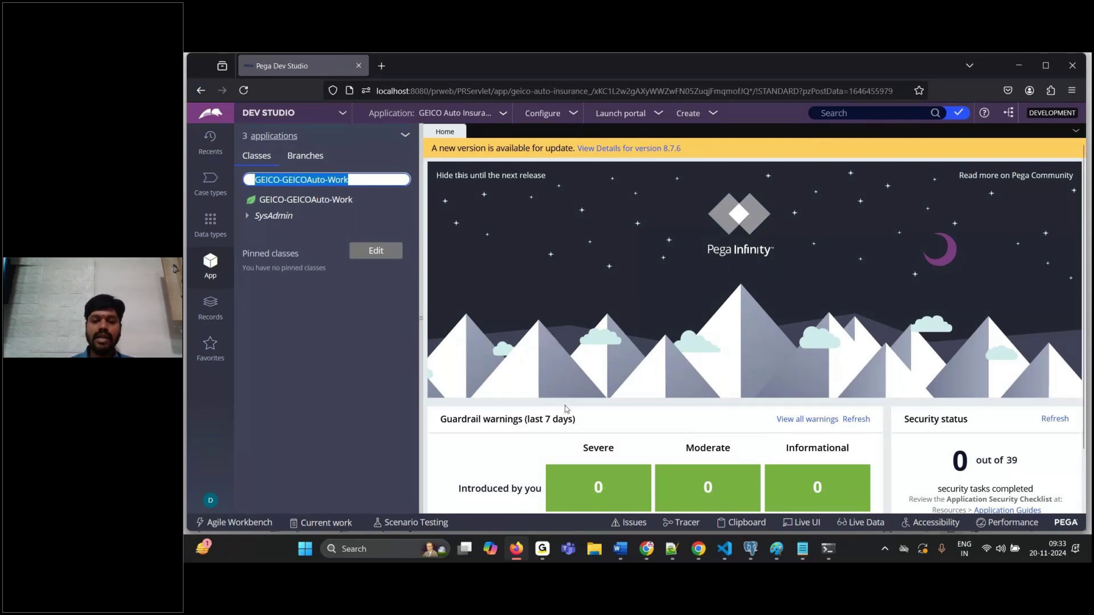
mouse_move(630, 558)
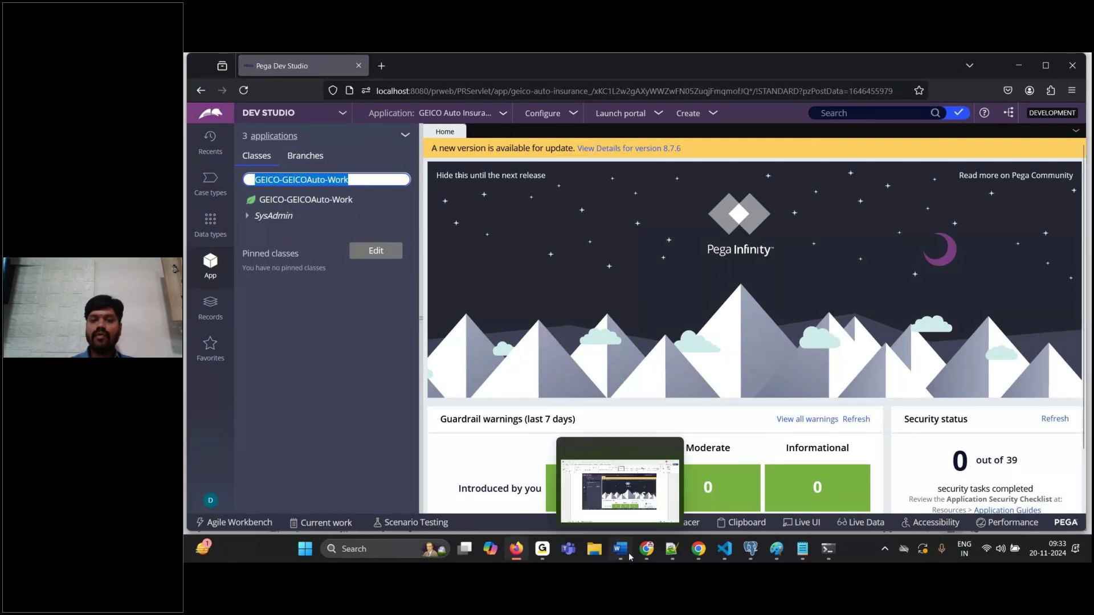
click(630, 557)
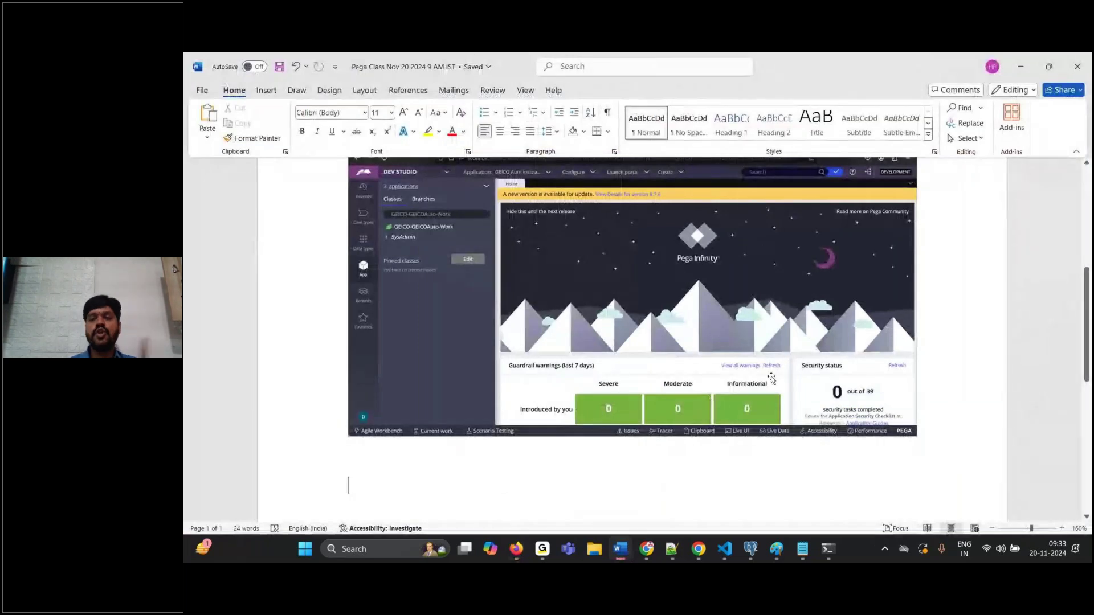